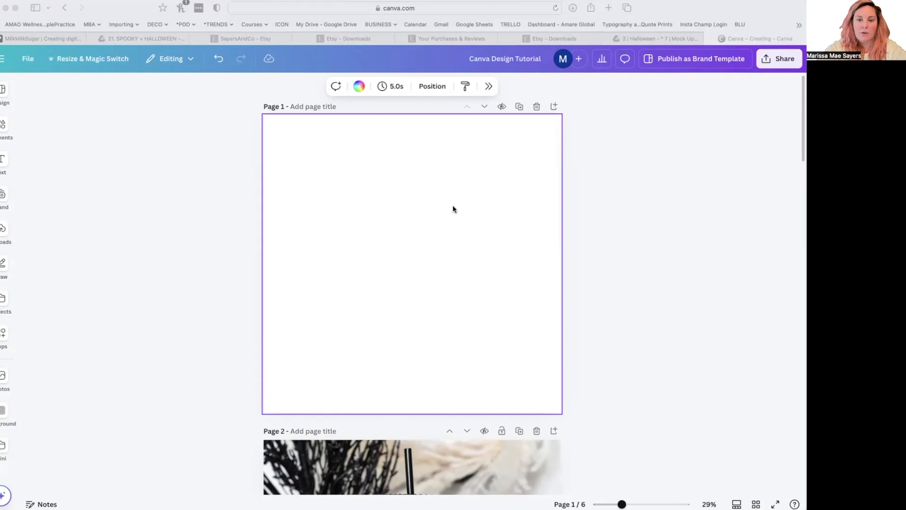
Place the black tumbler mockup photo on page 1 and set it as the page background
left_click_drag(460, 157, 420, 383)
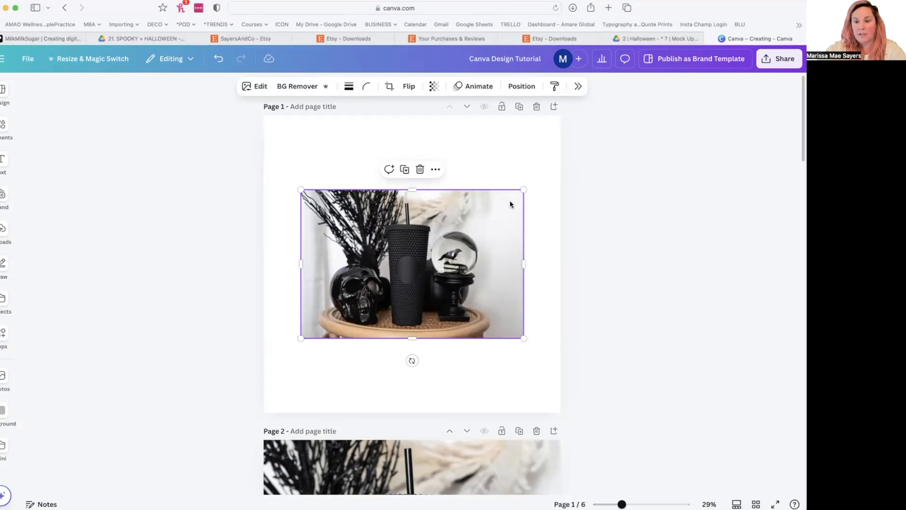
mouse_move(525, 191)
left_mouse_down()
mouse_move(625, 138)
mouse_move(509, 194)
mouse_move(647, 115)
mouse_move(469, 214)
mouse_move(517, 189)
left_mouse_up()
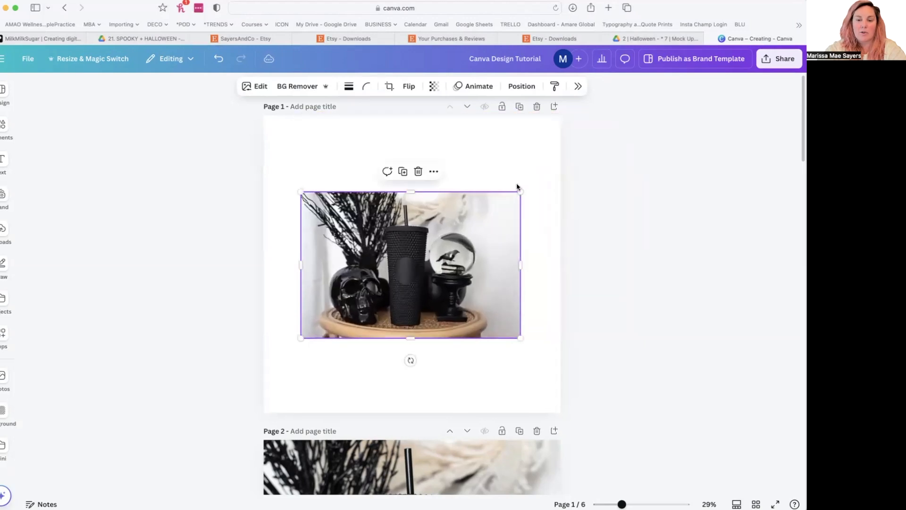
right_click(453, 225)
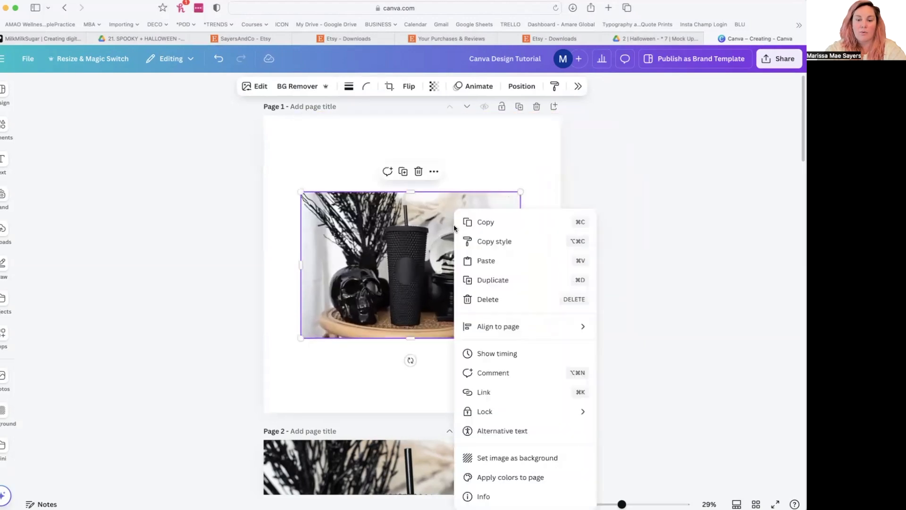
left_click(501, 457)
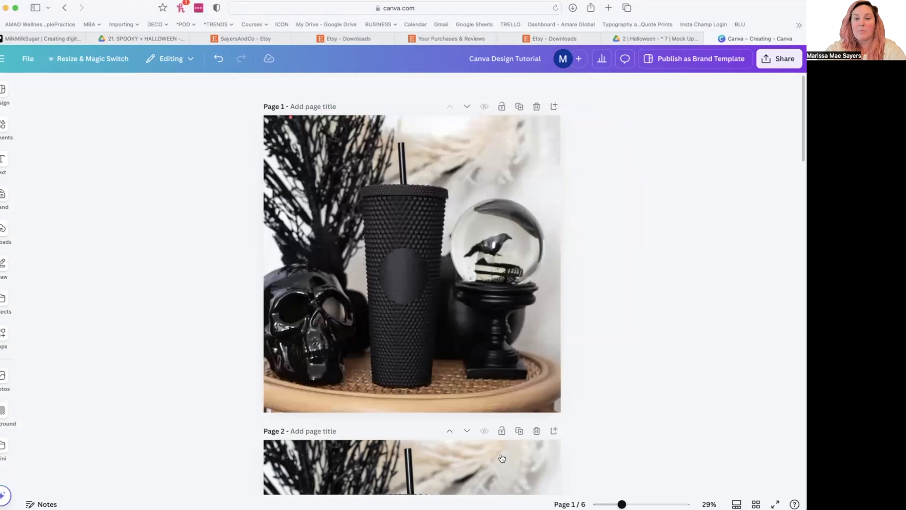
Reposition the page 1 background photo so the tumbler sits near the page's center, and lock the background
double_click(453, 326)
left_click_drag(430, 302, 452, 302)
left_click(168, 273)
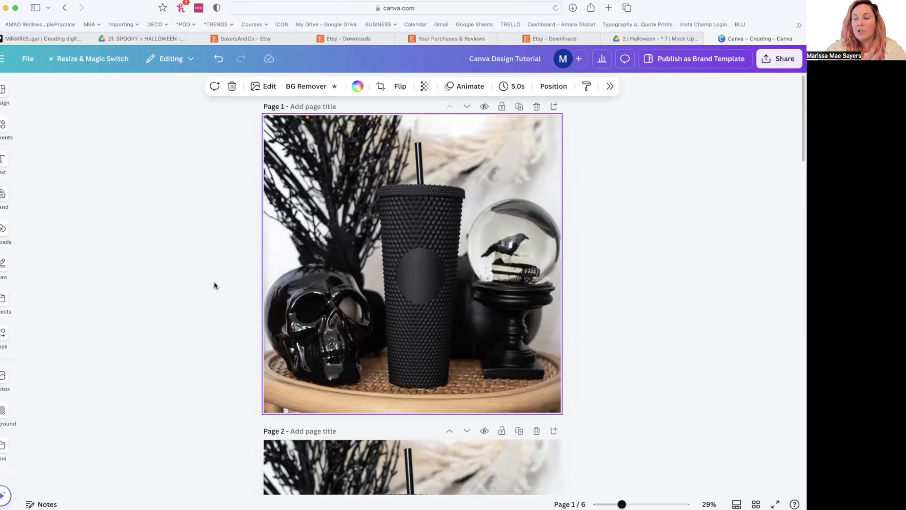
right_click(459, 201)
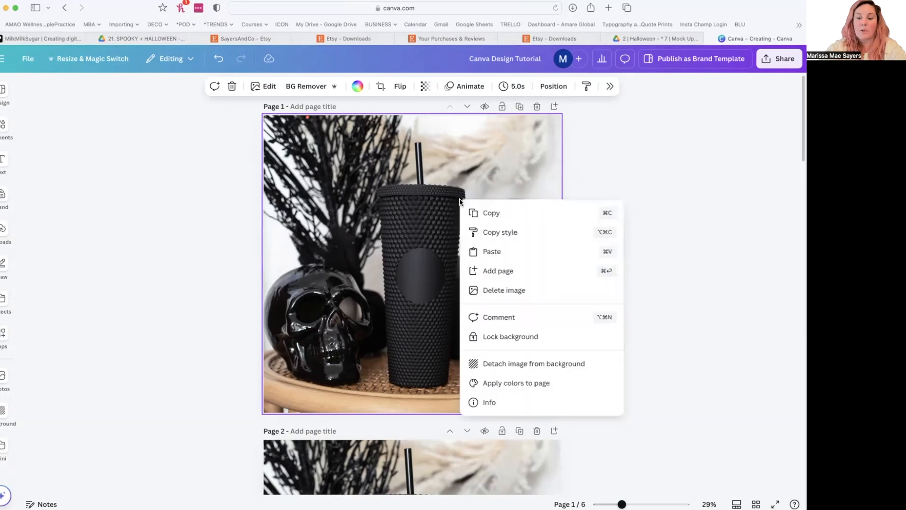
left_click(522, 336)
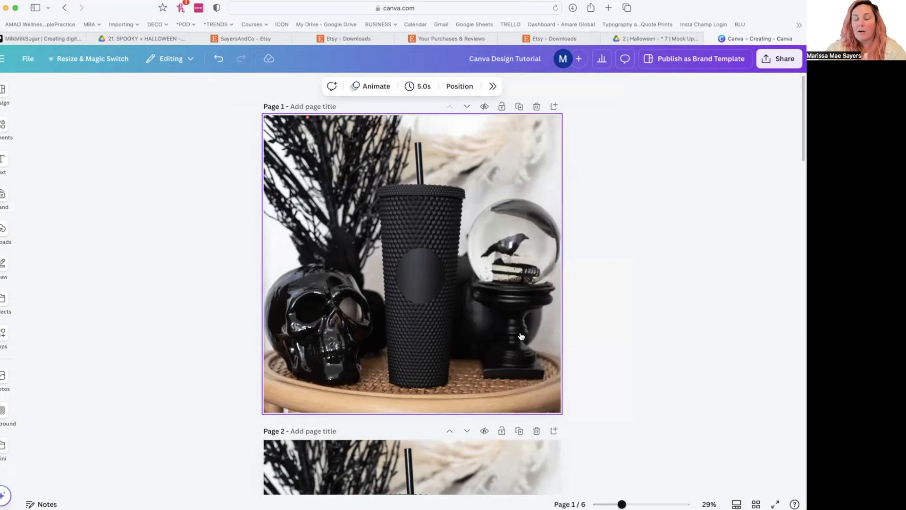
Add the "Love You to the Beach & Back" shell design to page 1
left_click(29, 496)
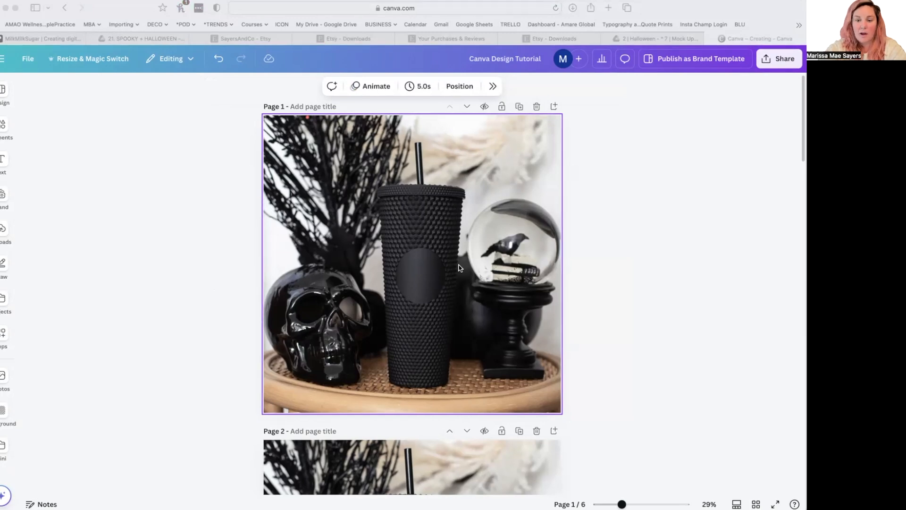
left_click_drag(466, 267, 452, 339)
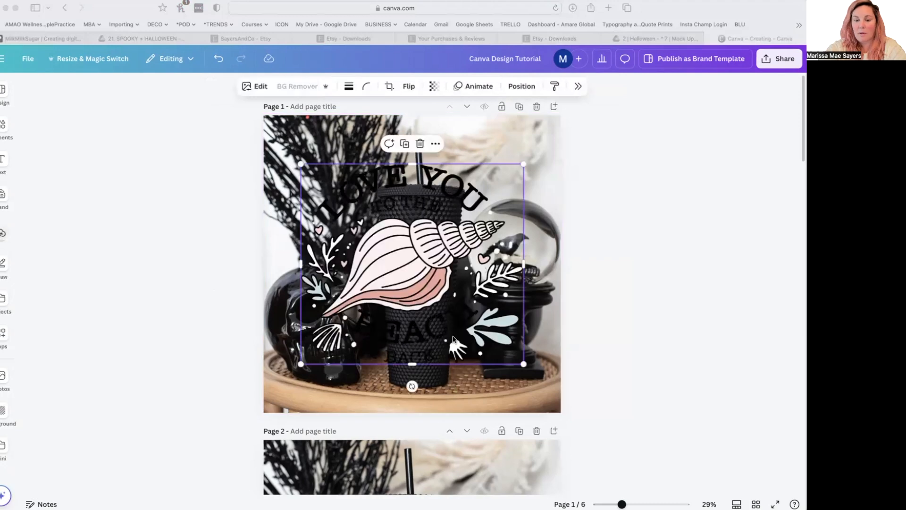
left_click_drag(472, 258, 470, 387)
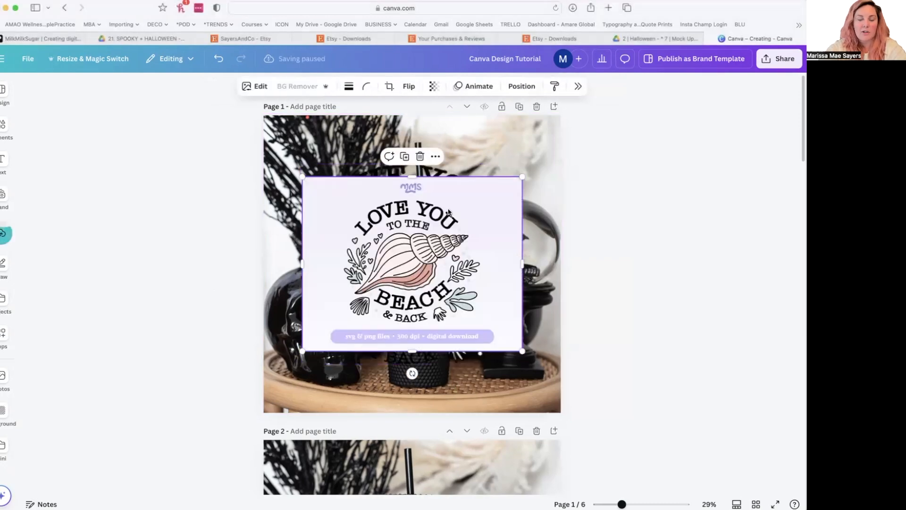
mouse_move(494, 200)
left_mouse_down()
mouse_move(447, 203)
mouse_move(522, 165)
mouse_move(483, 161)
mouse_move(508, 200)
left_mouse_up()
key("Delete")
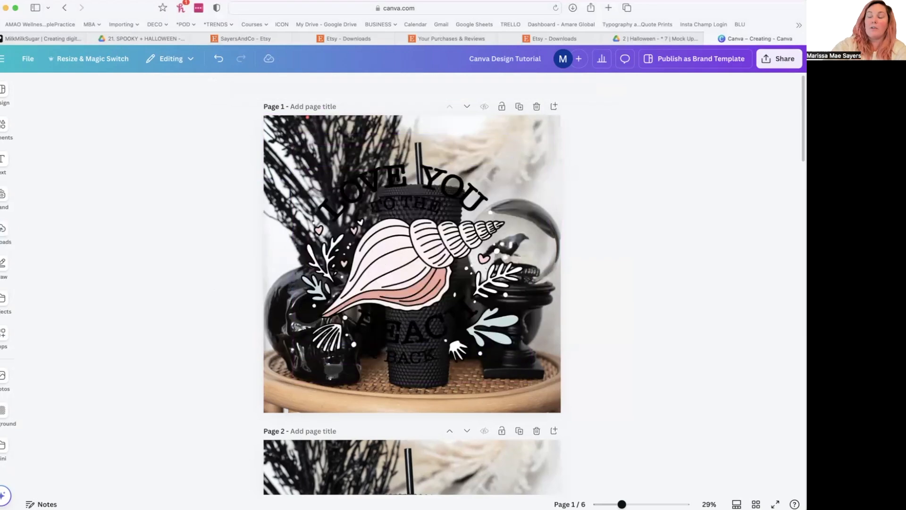
Scale the shell design down and position it inside the smooth circle on the front of the page 1 tumbler
left_click(474, 171)
left_click_drag(523, 164, 361, 265)
left_click_drag(382, 359, 422, 274)
scroll(422, 273, "up", 5)
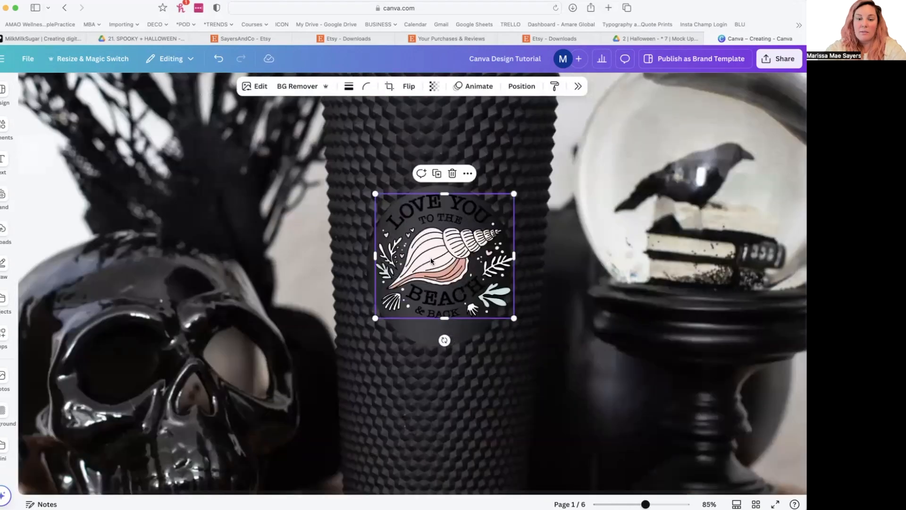
left_click_drag(430, 259, 431, 264)
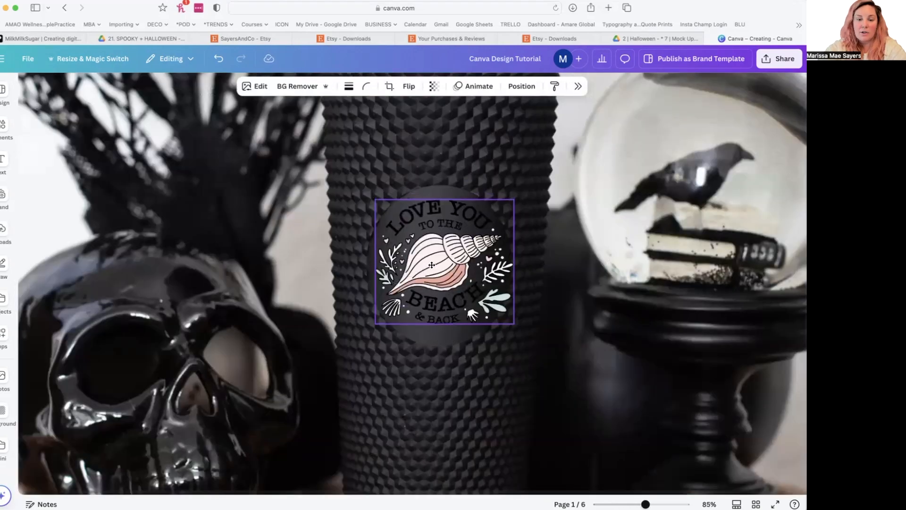
left_click_drag(512, 198, 497, 206)
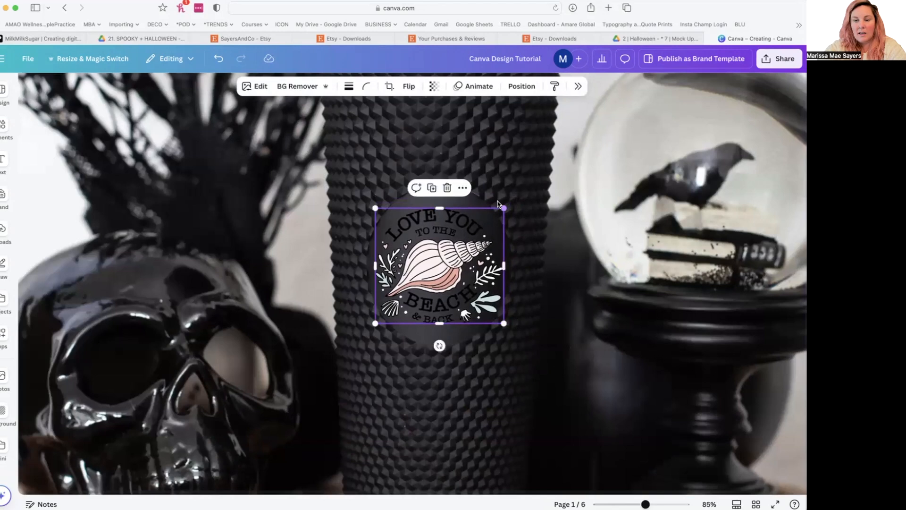
left_click_drag(481, 251, 472, 244)
left_click(585, 222)
scroll(585, 222, "down", 3)
scroll(585, 223, "down", 2)
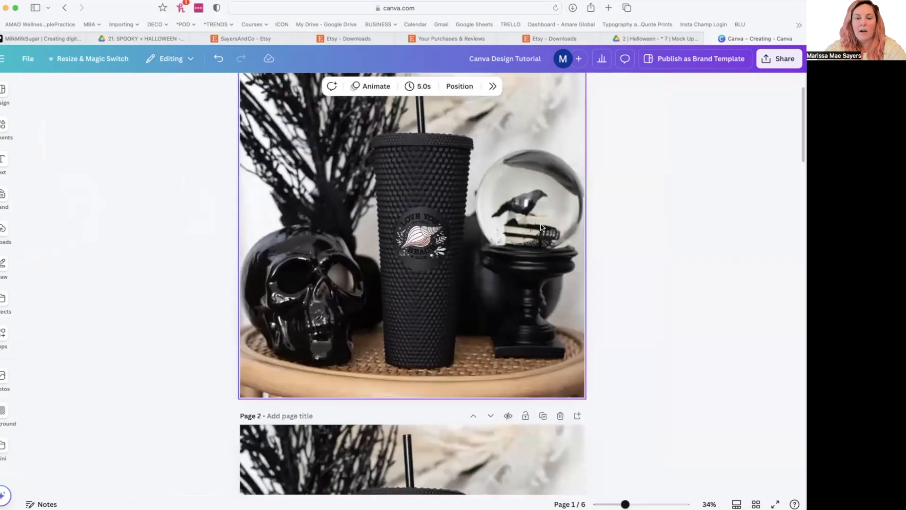
Set the transparency of the shell design on the page 1 tumbler to 93
left_click(430, 234)
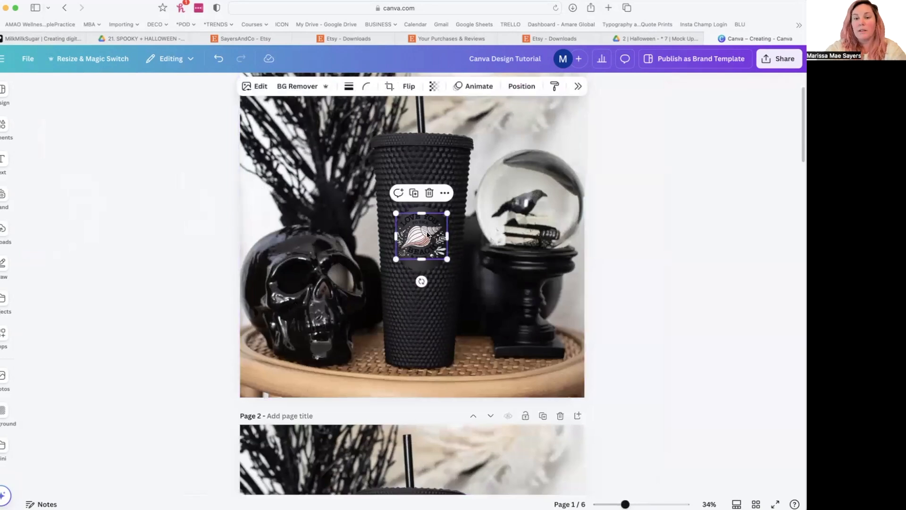
left_click(433, 85)
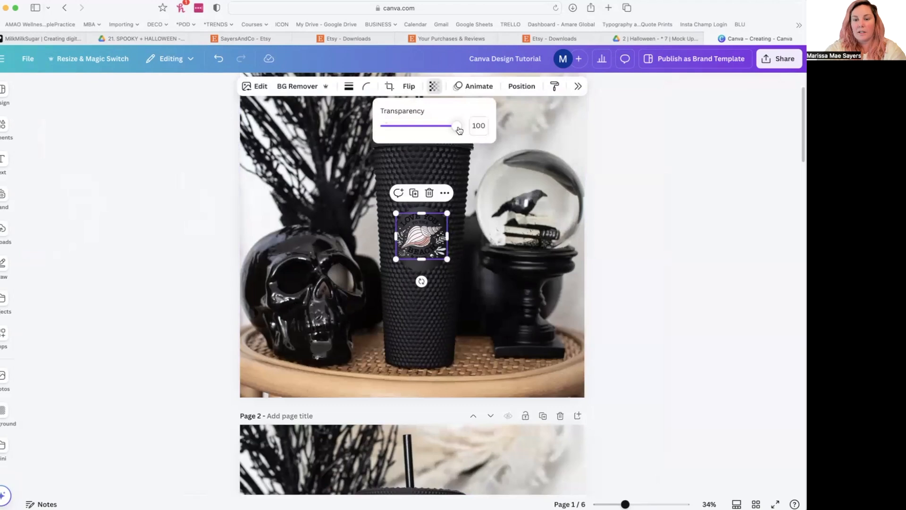
left_click_drag(457, 130, 453, 130)
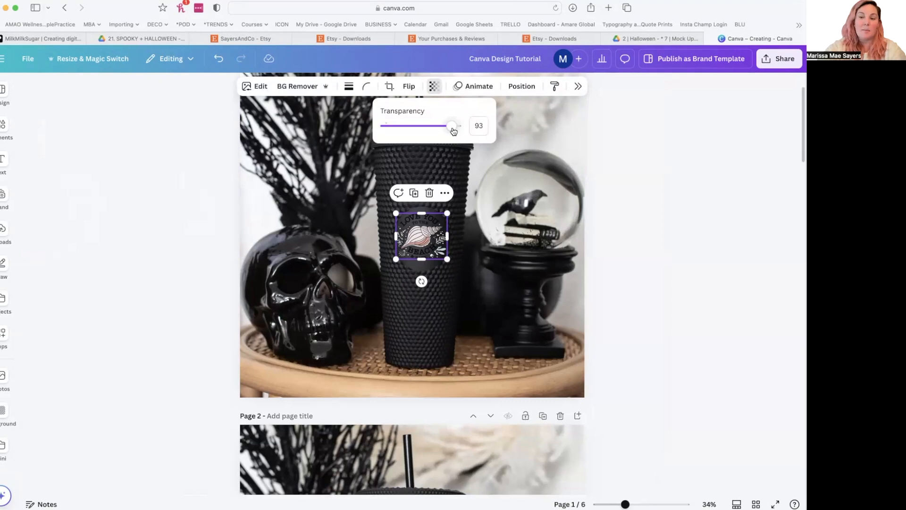
mouse_move(453, 131)
left_mouse_down()
mouse_move(435, 132)
mouse_move(453, 130)
left_mouse_up()
left_click(467, 187)
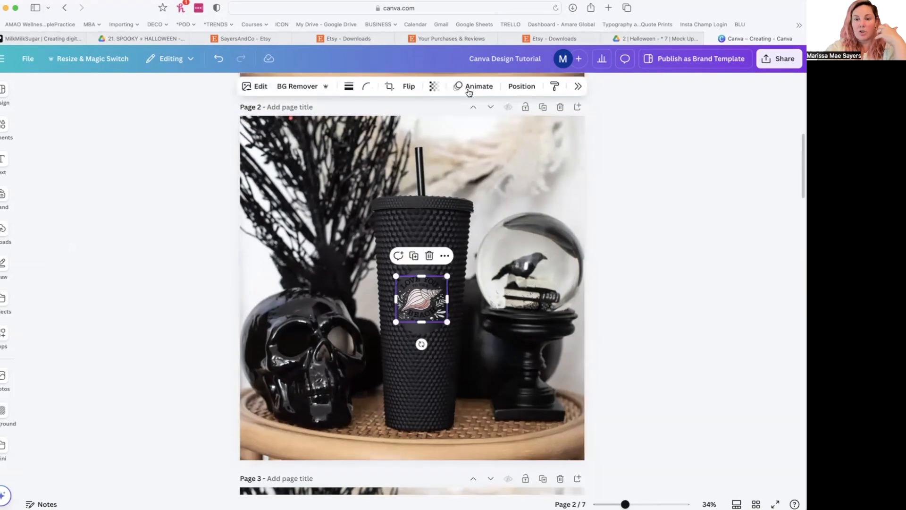
Restore the shell design on the duplicated mockup on page 2 to full opacity
left_click(439, 90)
left_click_drag(447, 128, 497, 132)
left_click(536, 199)
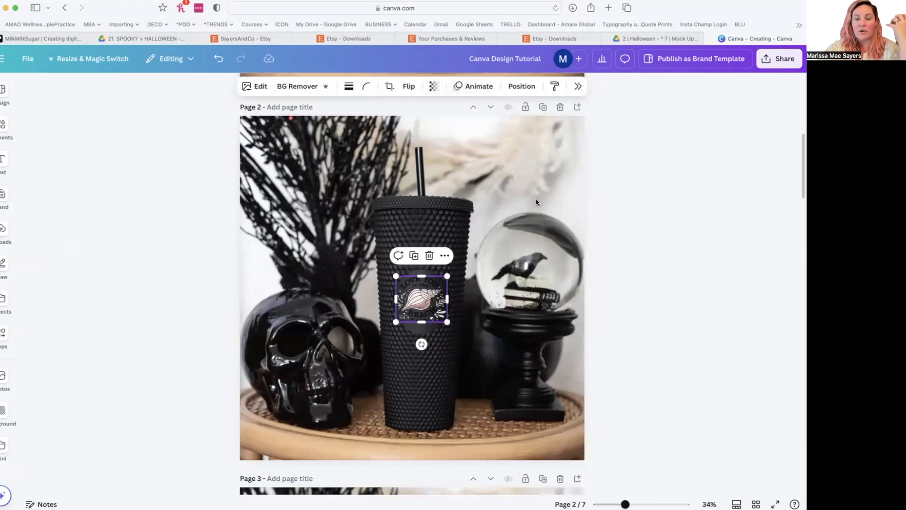
Compare the shell design's appearance on pages 1 and 2, and examine the white skeleton design on page 3
scroll(536, 198, "up", 5)
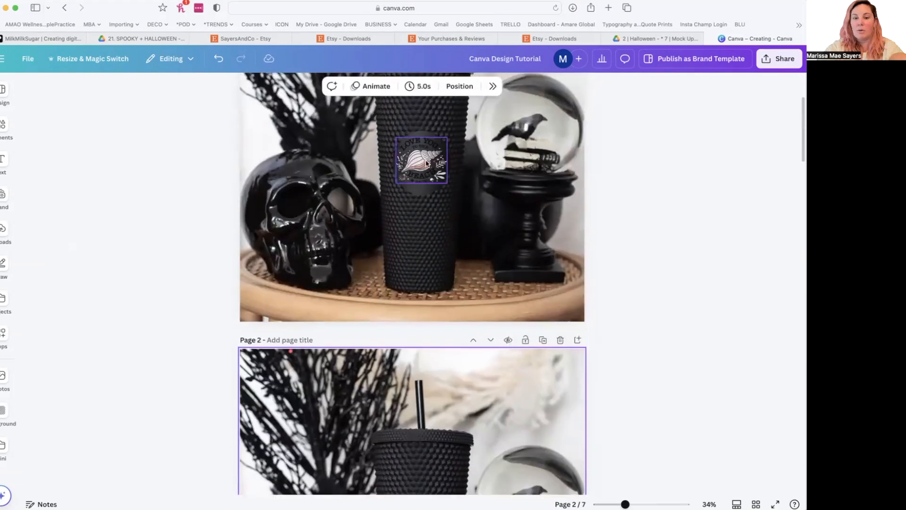
scroll(476, 188, "down", 1)
scroll(475, 188, "up", 1)
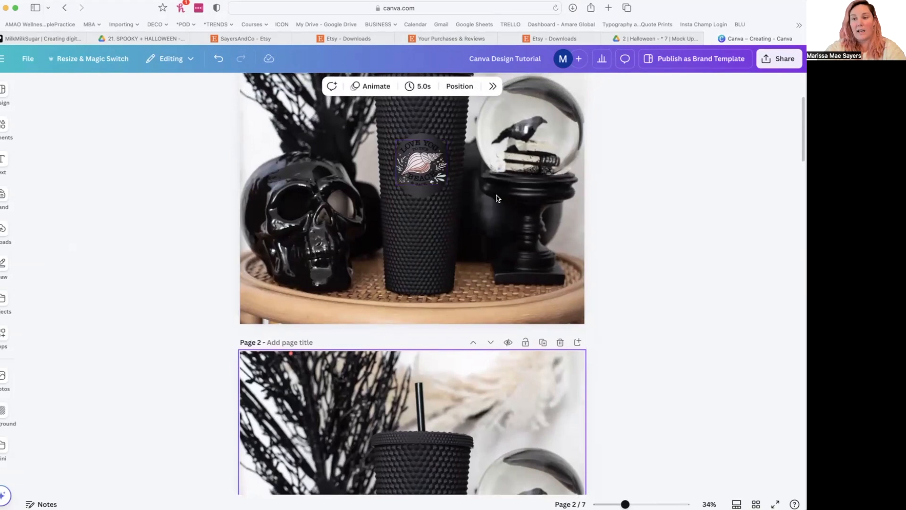
scroll(497, 194, "down", 6)
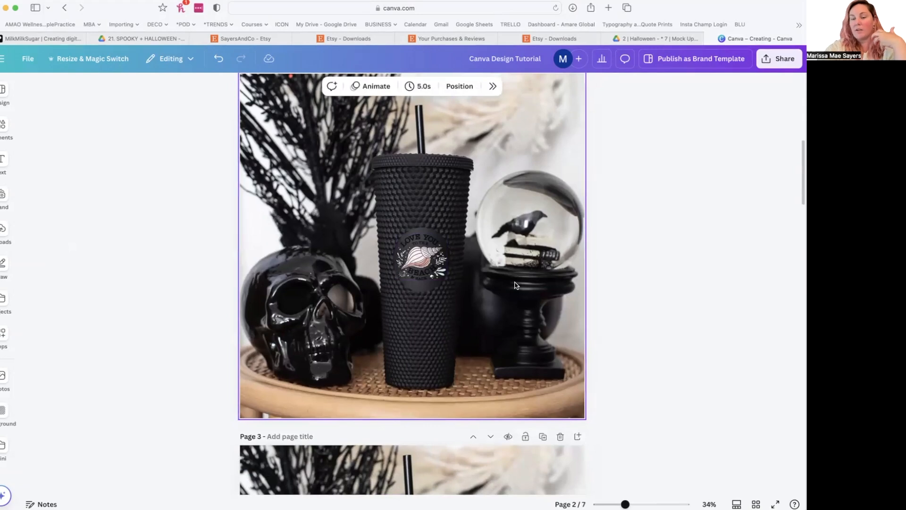
scroll(515, 285, "up", 6)
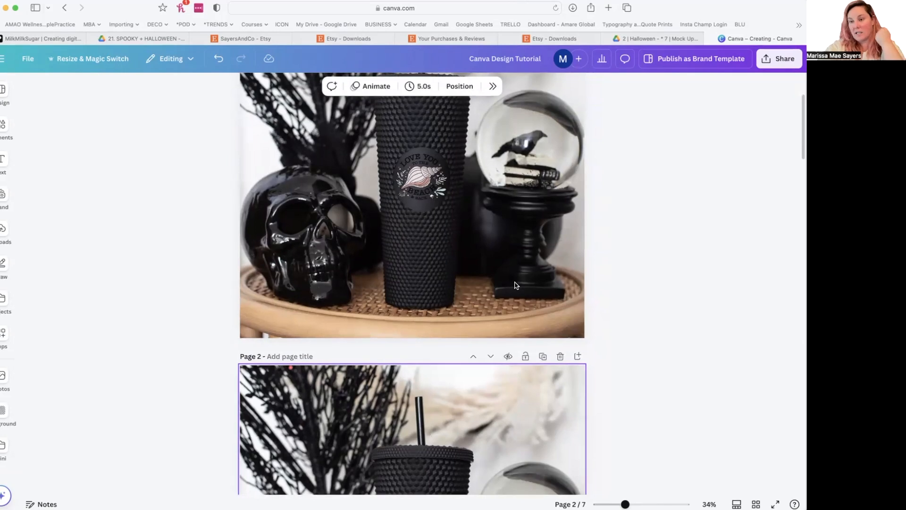
scroll(516, 285, "down", 6)
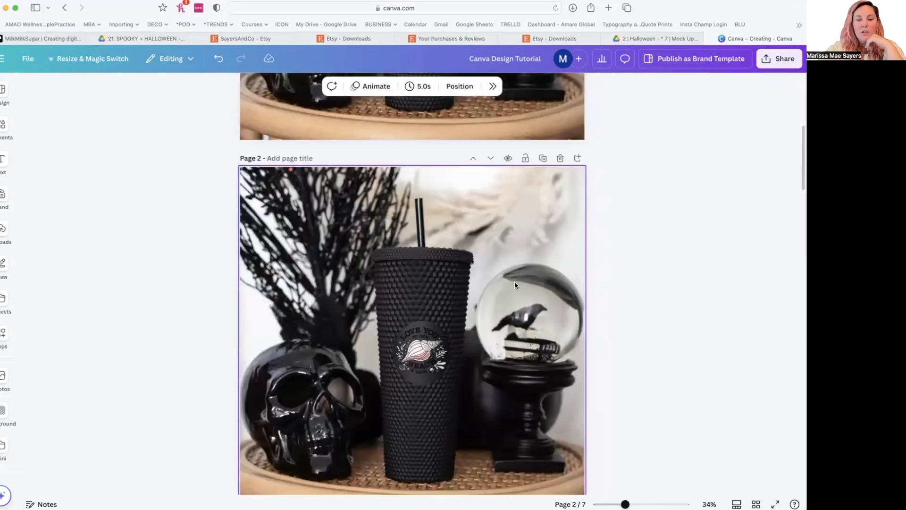
scroll(514, 285, "down", 7)
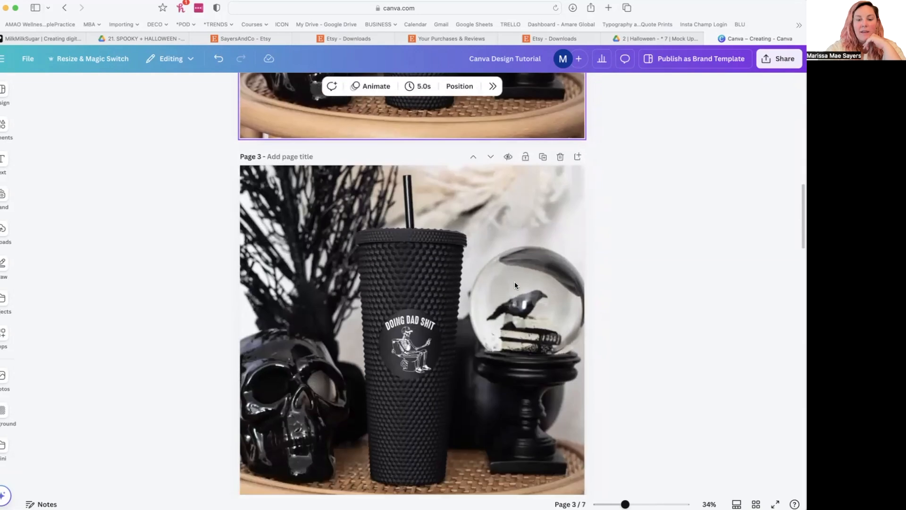
scroll(416, 341, "up", 10)
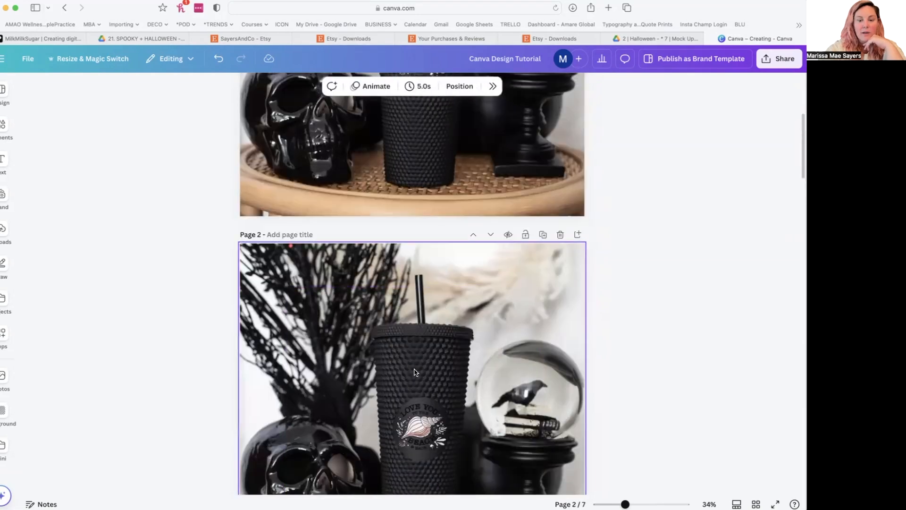
Replace the shell design on page 2 with the "Doing Dad Shit" skeleton design, scaled down and placed on the tumbler's circle
key("super+v")
left_click_drag(541, 464, 347, 270)
left_click_drag(314, 241, 460, 380)
Shrink the skeleton design slightly and nudge it so it fits within the circle of the page 2 tumbler
scroll(418, 363, "up", 10)
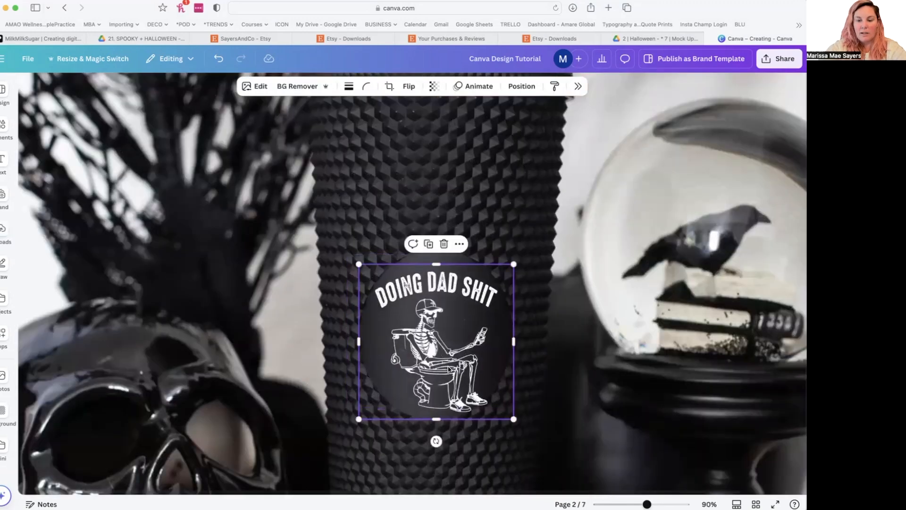
left_click_drag(513, 418, 505, 410)
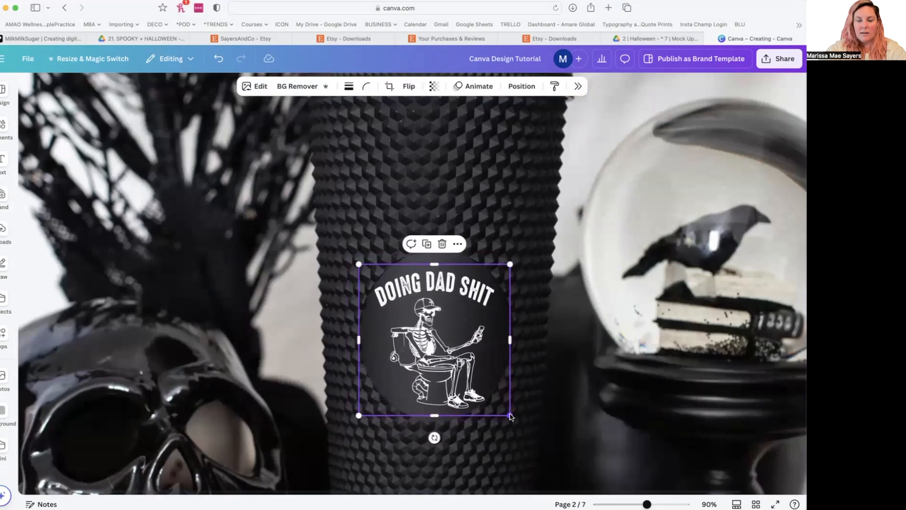
left_click_drag(469, 383, 469, 378)
left_click(567, 360)
scroll(567, 361, "down", 1)
scroll(566, 360, "down", 5)
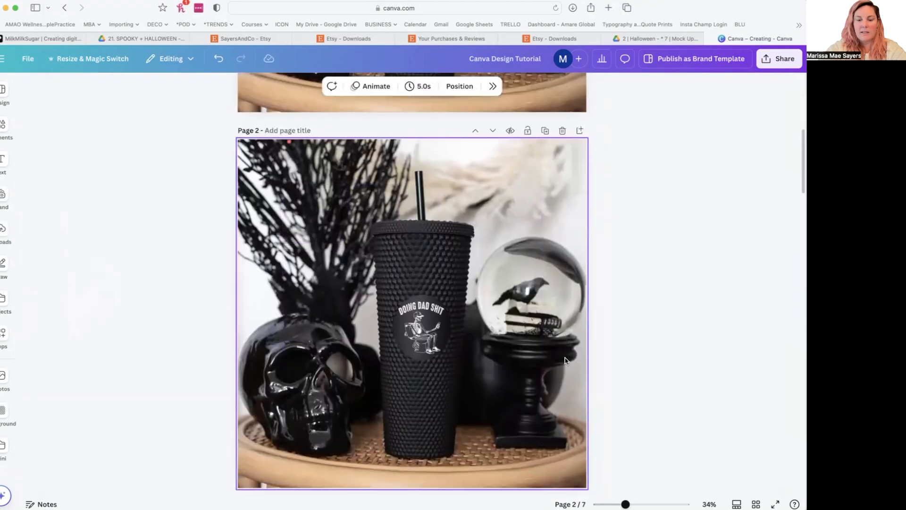
Review the skeleton design tumbler mockups on pages 2 to 5
scroll(566, 361, "down", 1)
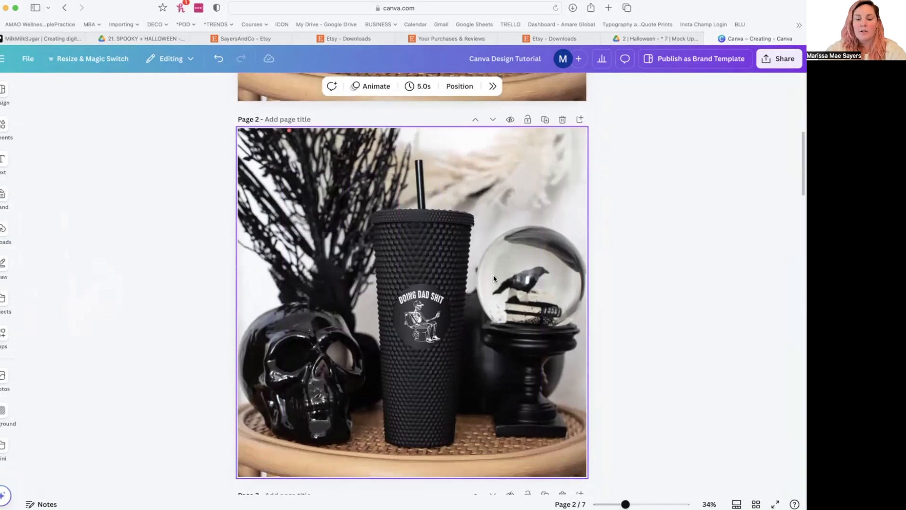
scroll(494, 276, "down", 3)
scroll(493, 276, "down", 5)
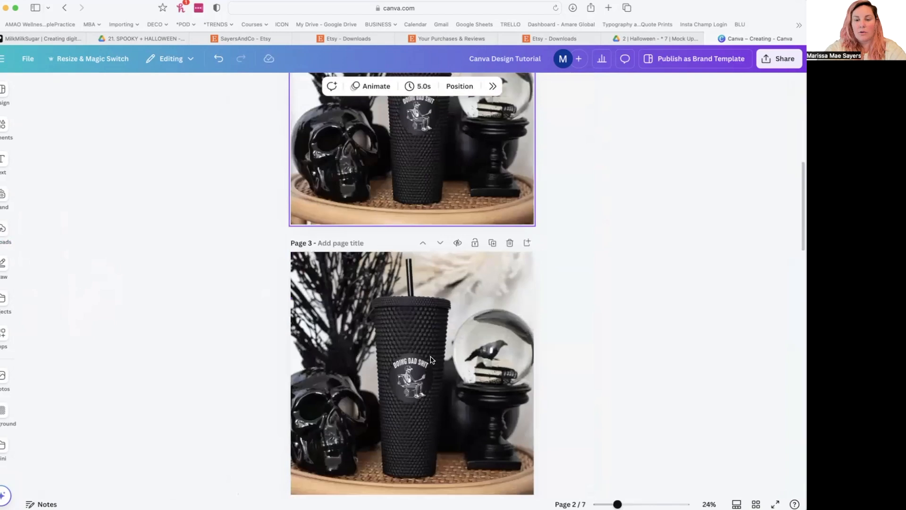
scroll(490, 314, "up", 3)
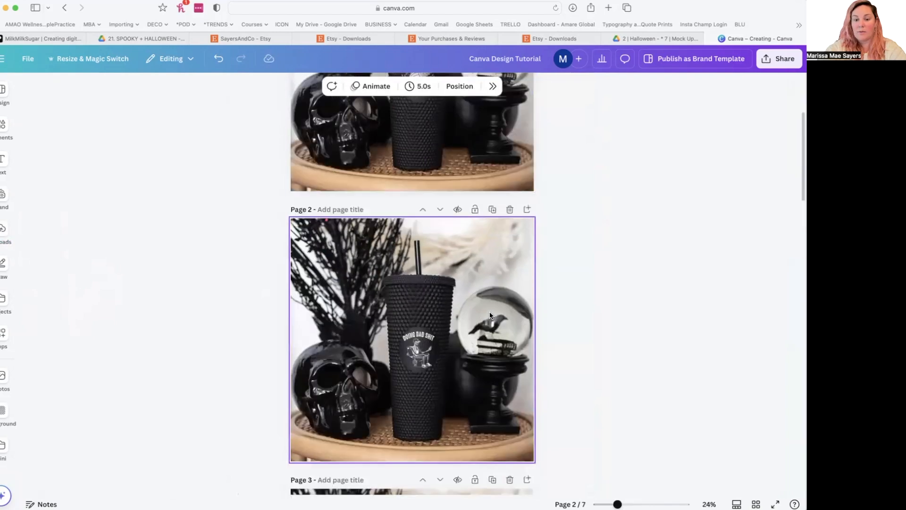
scroll(489, 312, "down", 10)
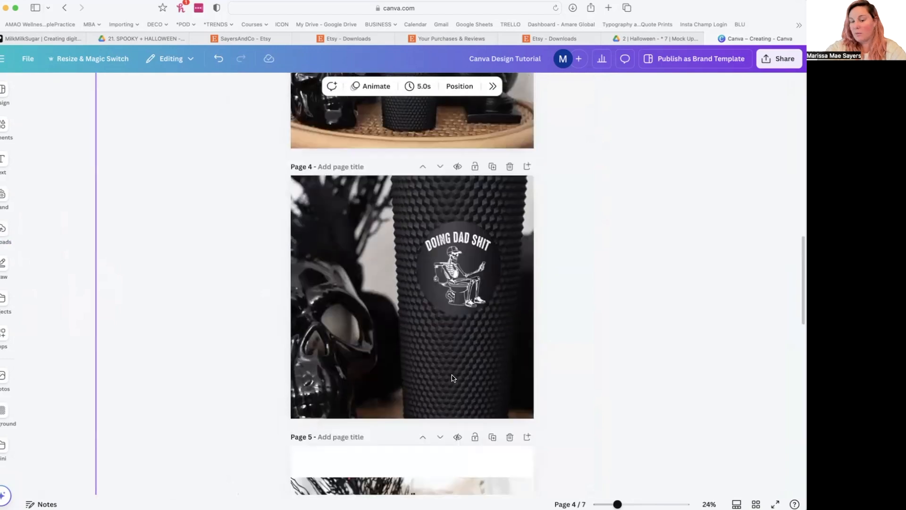
scroll(470, 357, "down", 5)
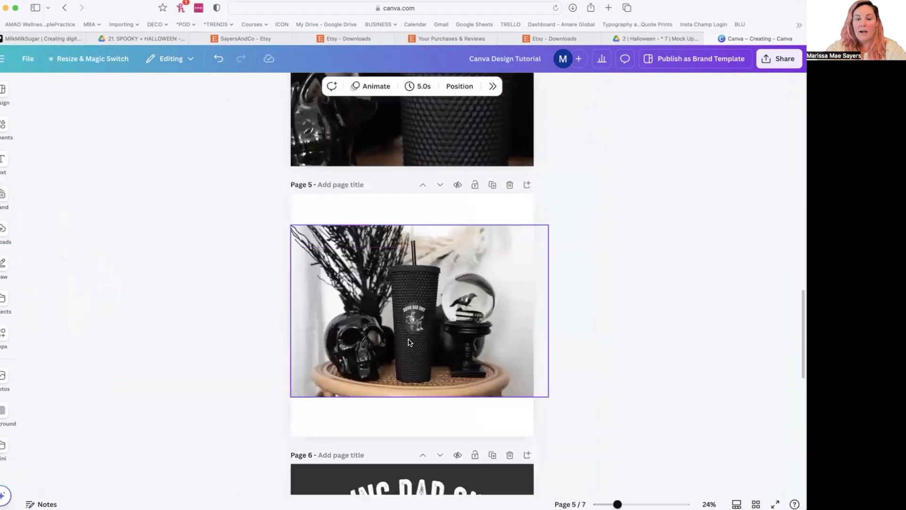
Compare the skeleton tumbler mockup on page 5 with the white and green "Doing Dad Shit" designs on pages 6 and 7
left_click(427, 205)
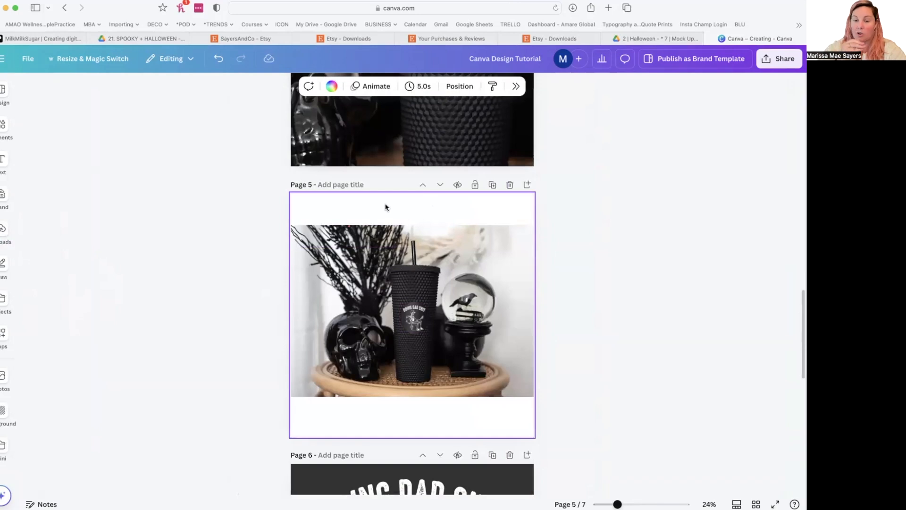
scroll(386, 207, "down", 5)
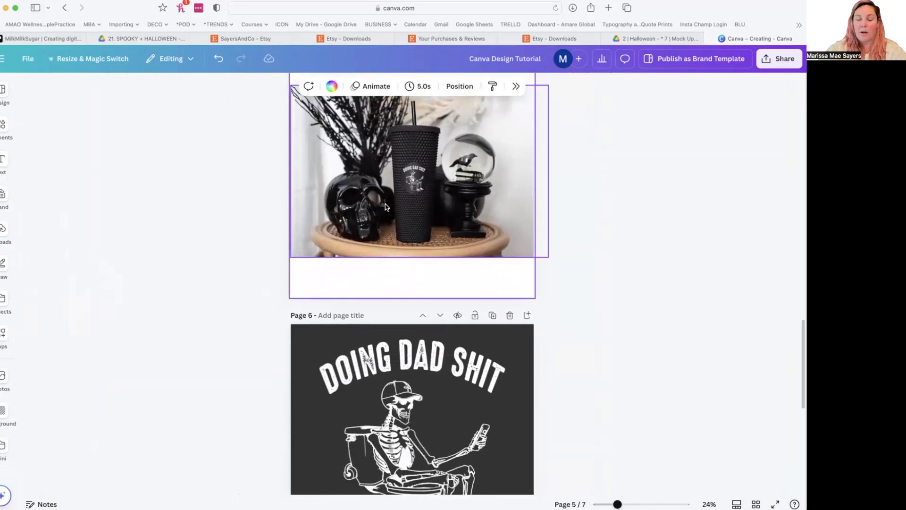
scroll(385, 206, "down", 1)
scroll(386, 206, "down", 4)
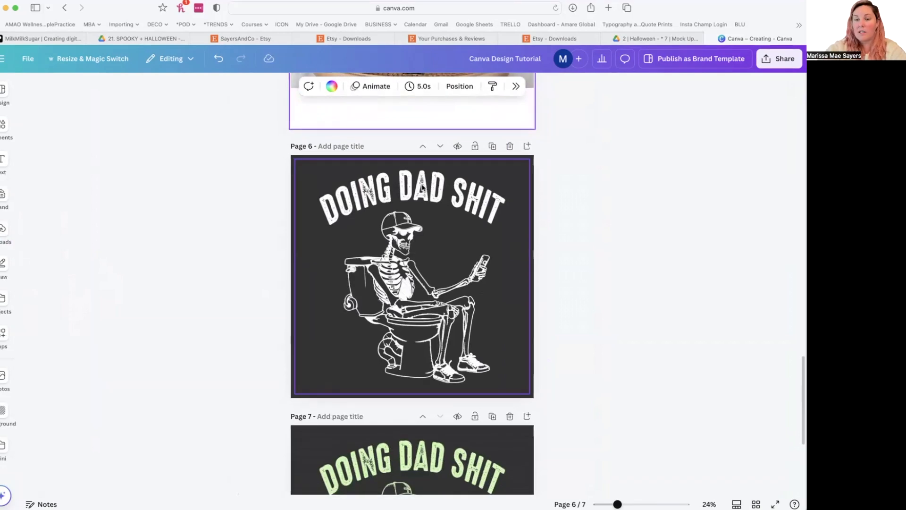
scroll(421, 187, "down", 3)
scroll(415, 185, "up", 3)
left_click(406, 182)
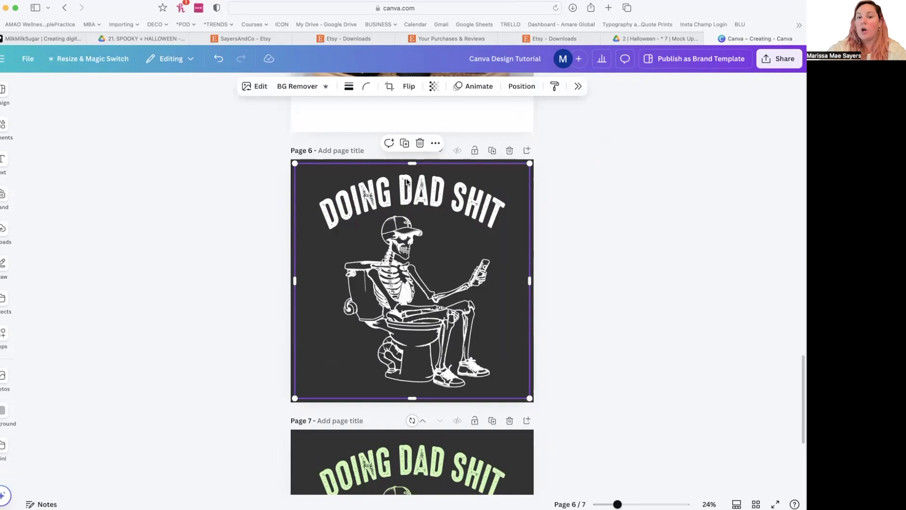
scroll(406, 181, "up", 5)
left_click(360, 173)
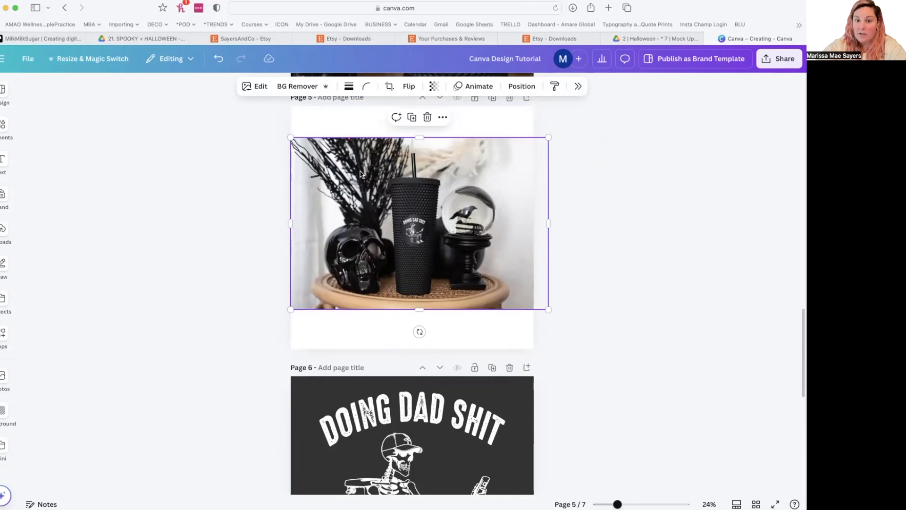
scroll(360, 174, "down", 5)
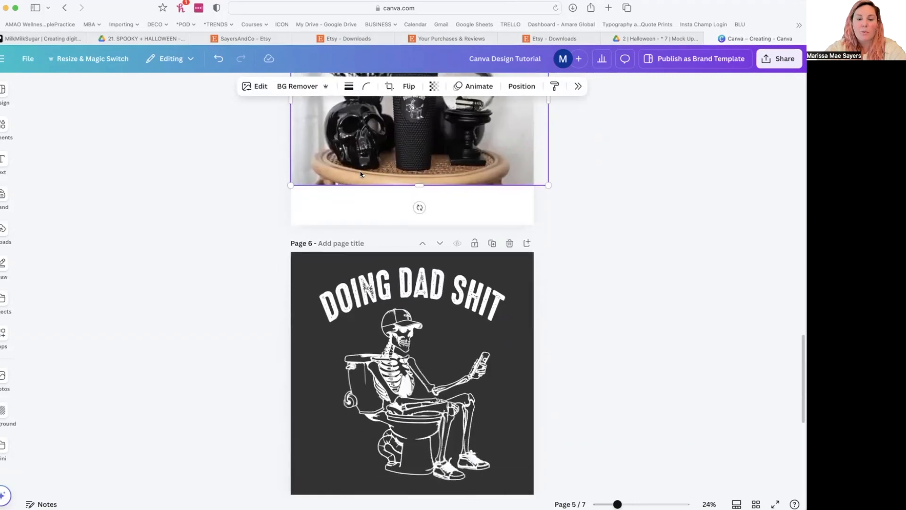
left_click(404, 309)
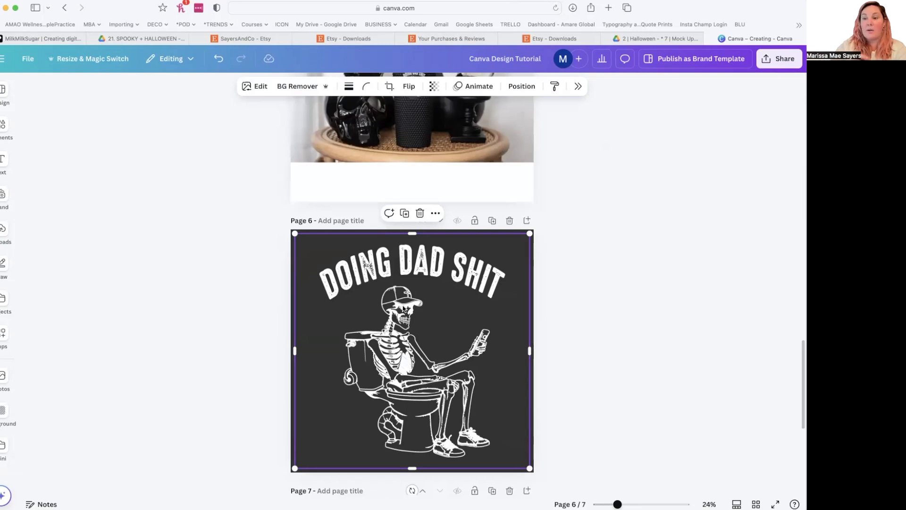
scroll(403, 308, "down", 5)
scroll(403, 308, "up", 3)
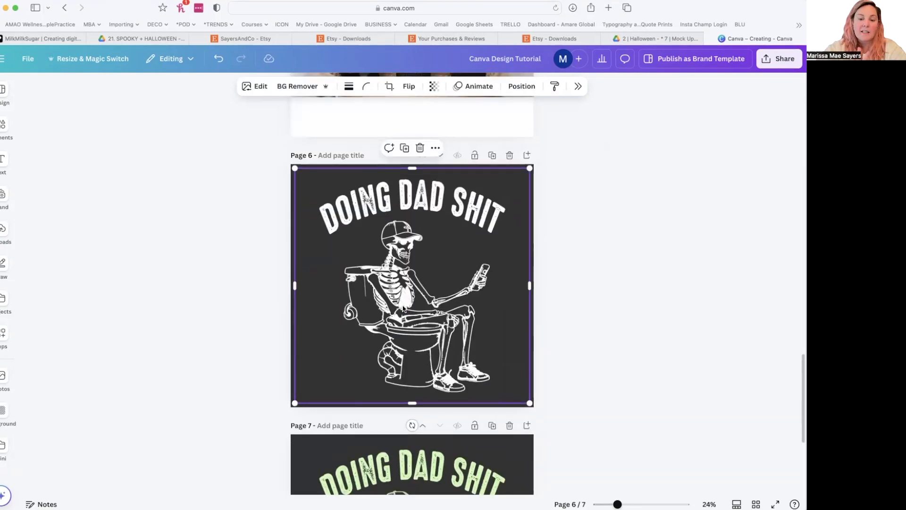
scroll(404, 308, "down", 4)
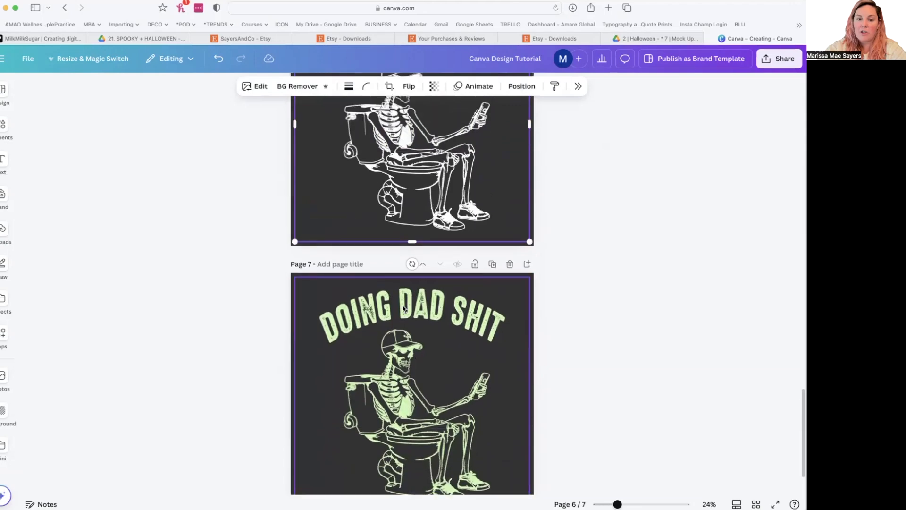
scroll(402, 236, "up", 4)
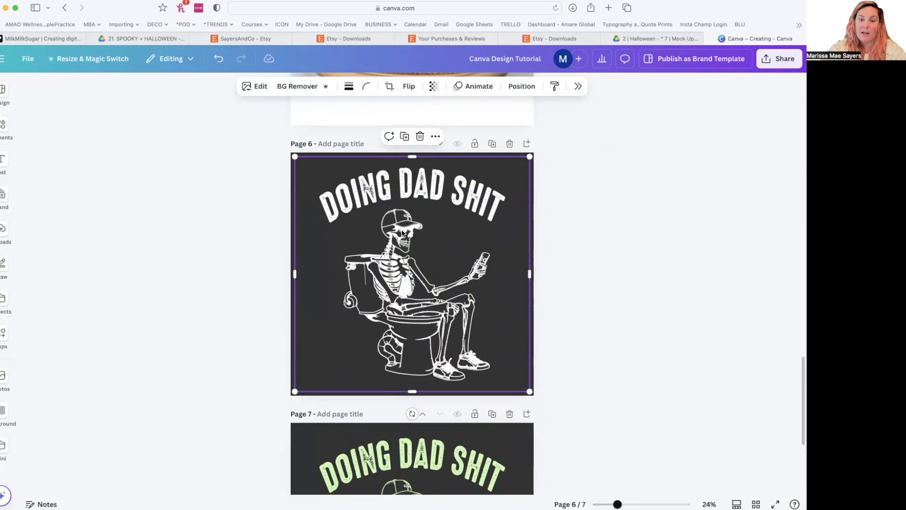
Duplicate page 6 and open the Duotone effects for the white skeleton design on the copy
left_click(492, 144)
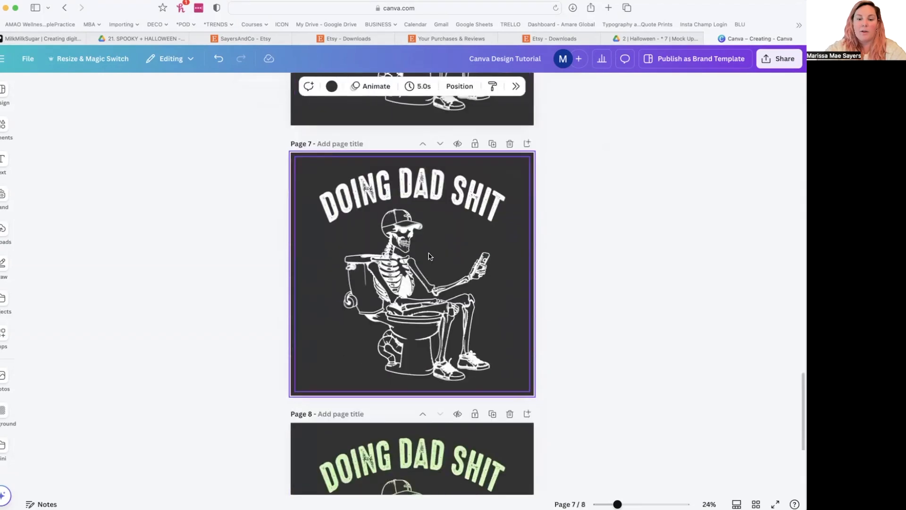
left_click(406, 234)
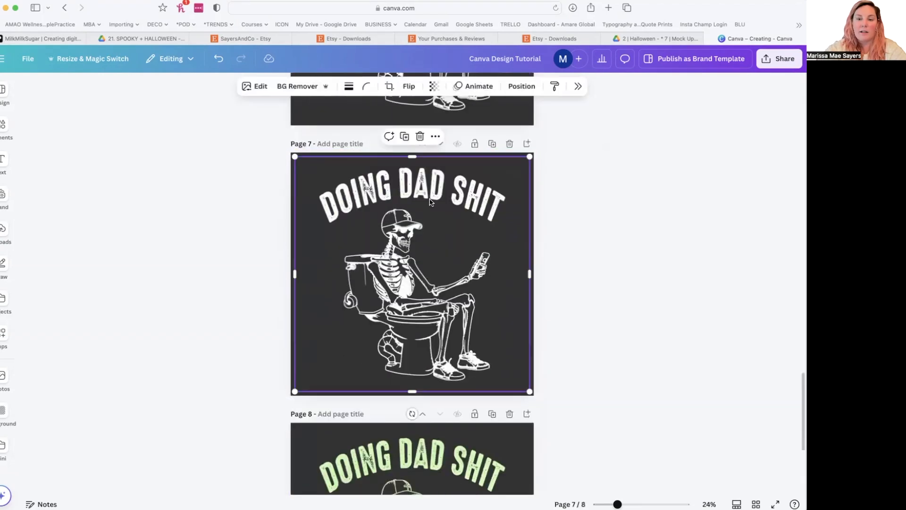
left_click(577, 88)
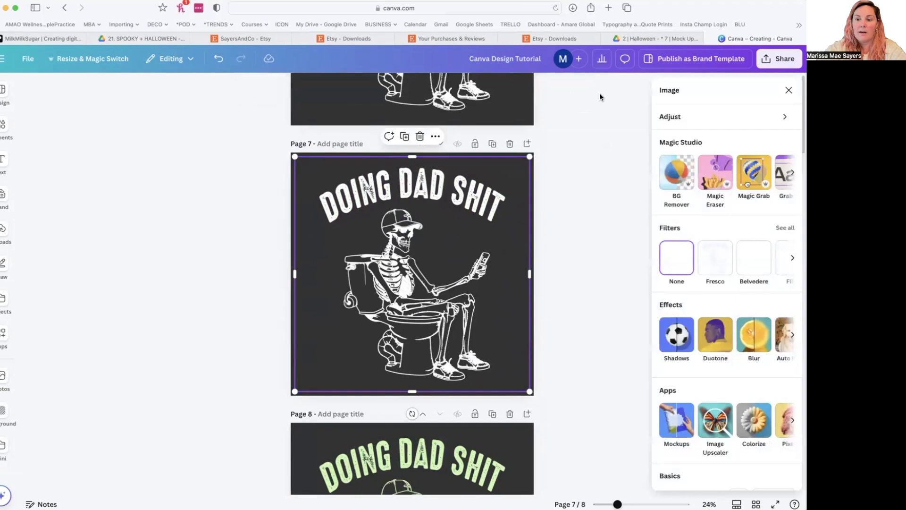
left_click(715, 332)
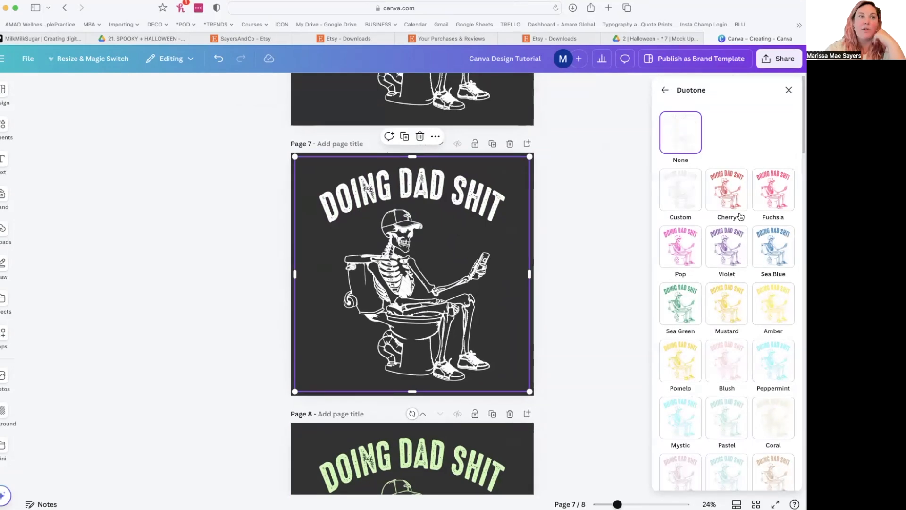
Try the Violet, Fuchsia and Mystic duotones on the page 7 skeleton design
left_click(731, 238)
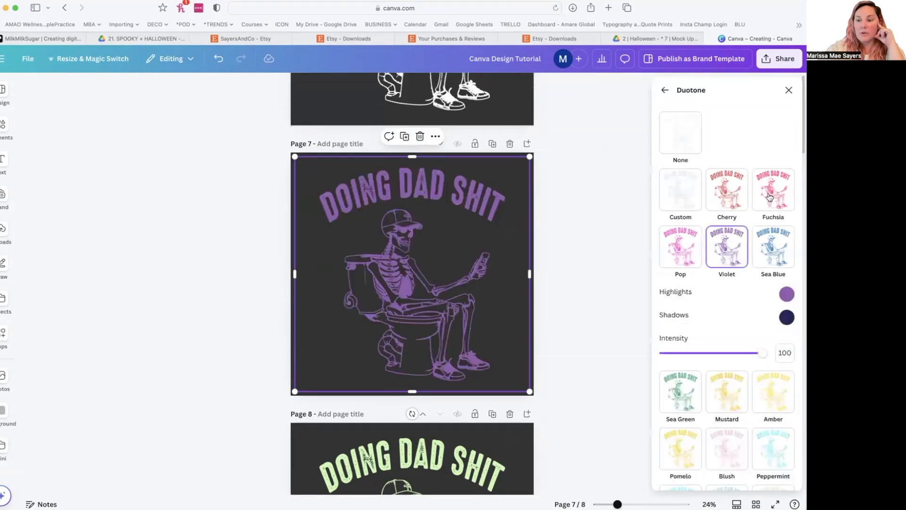
left_click(771, 196)
scroll(680, 330, "down", 3)
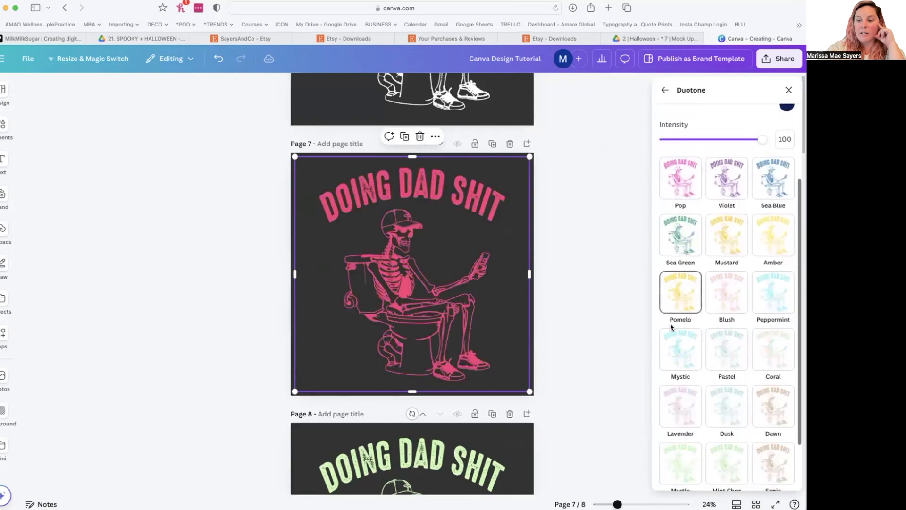
left_click(676, 339)
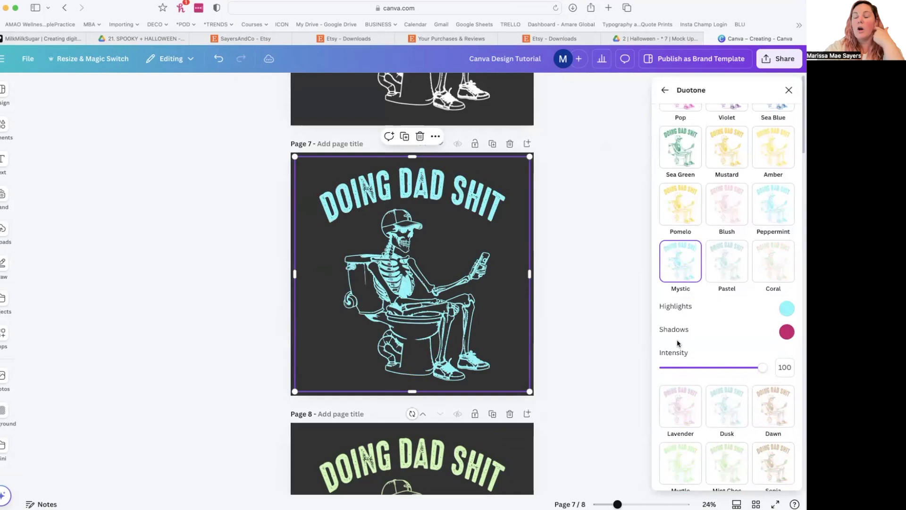
scroll(472, 319, "up", 5)
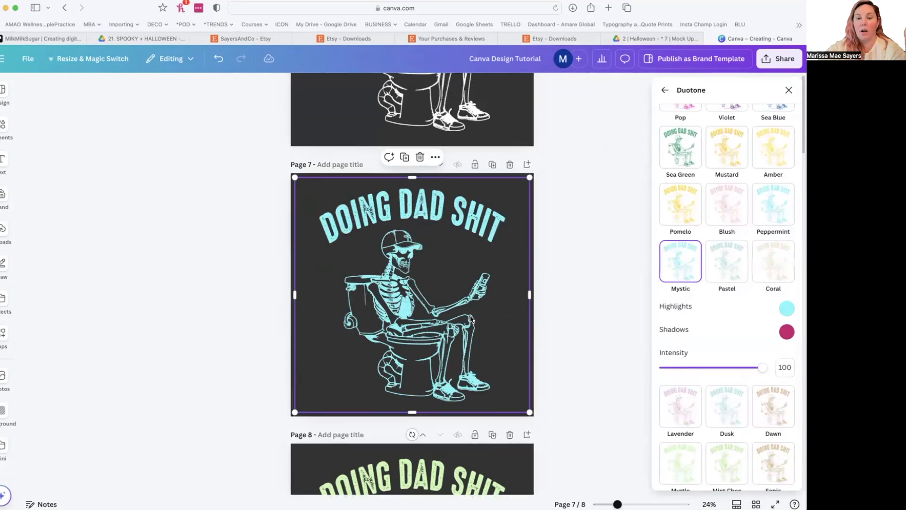
scroll(472, 320, "down", 2)
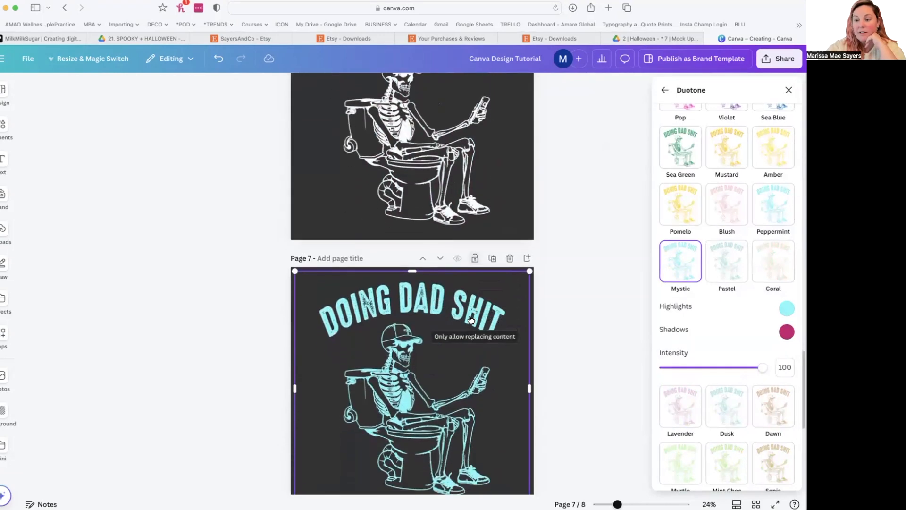
scroll(748, 325, "down", 2)
Apply the Mint Choc duotone to the page 7 skeleton design and set its highlights colour to purple #8028FF
left_click(740, 382)
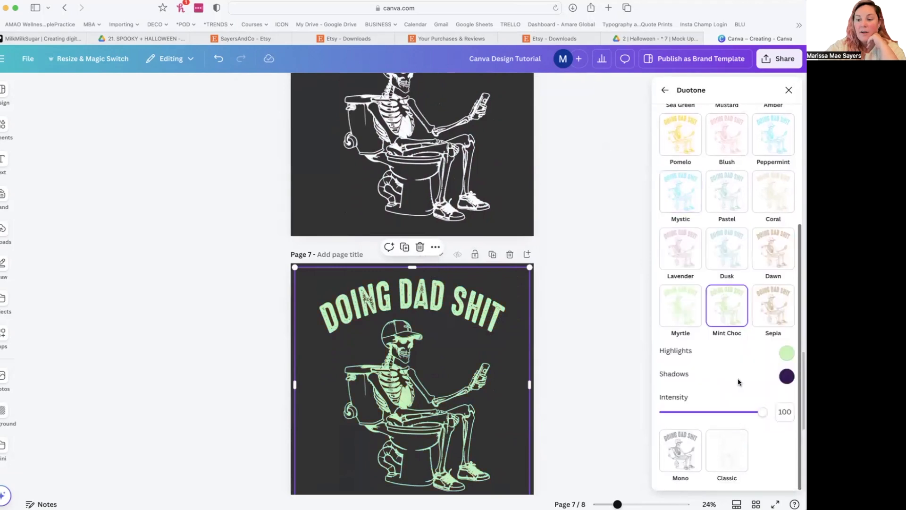
left_click(786, 352)
left_click(738, 403)
left_click_drag(738, 403, 727, 421)
left_click(731, 433)
left_click(791, 375)
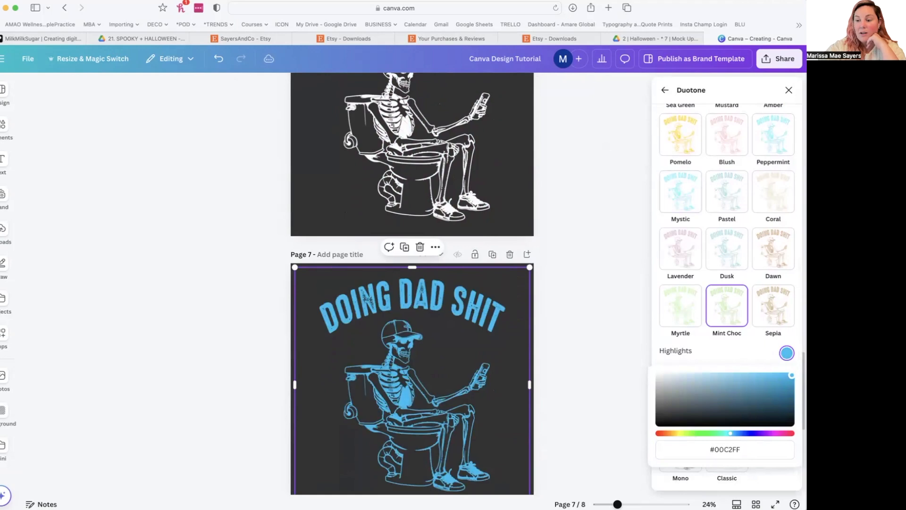
left_click(755, 433)
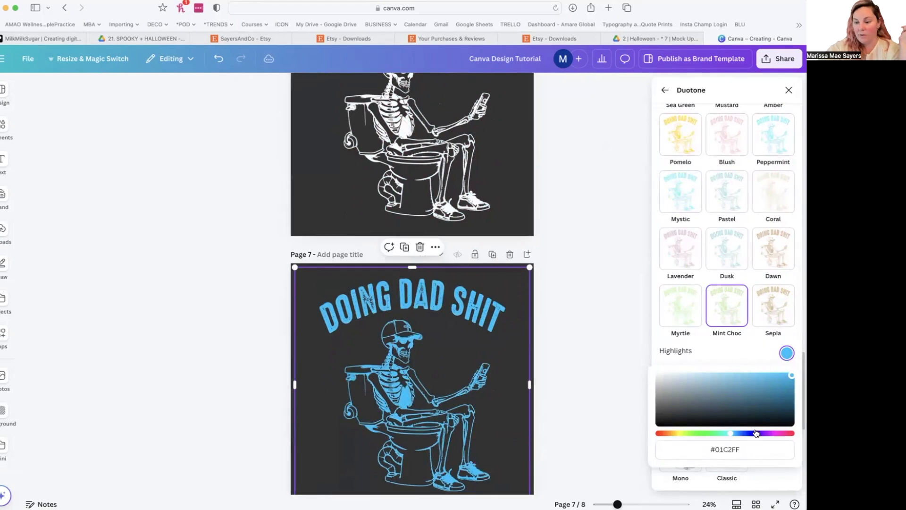
left_click_drag(769, 422, 786, 368)
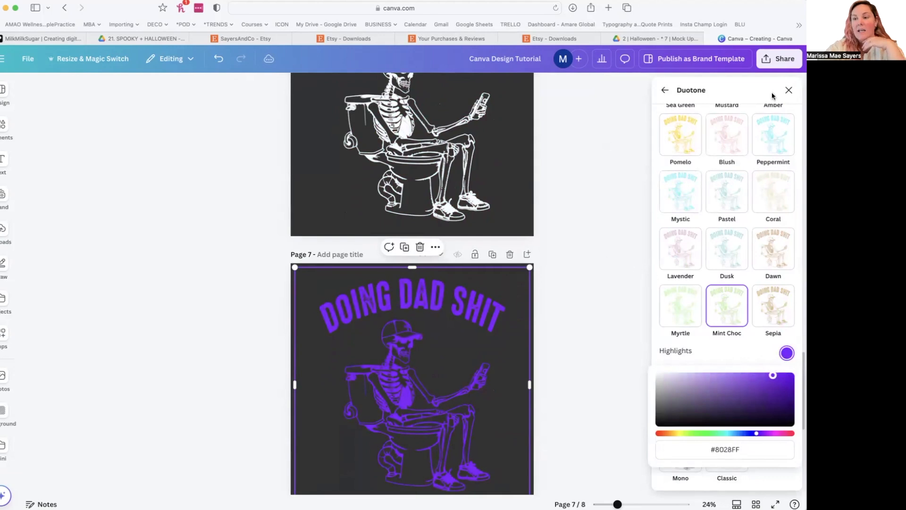
left_click(787, 89)
Check the "Love you to the beach and back" post on the MilkMilkSugar Patreon page and return to page 1 in Canva
scroll(552, 243, "up", 20)
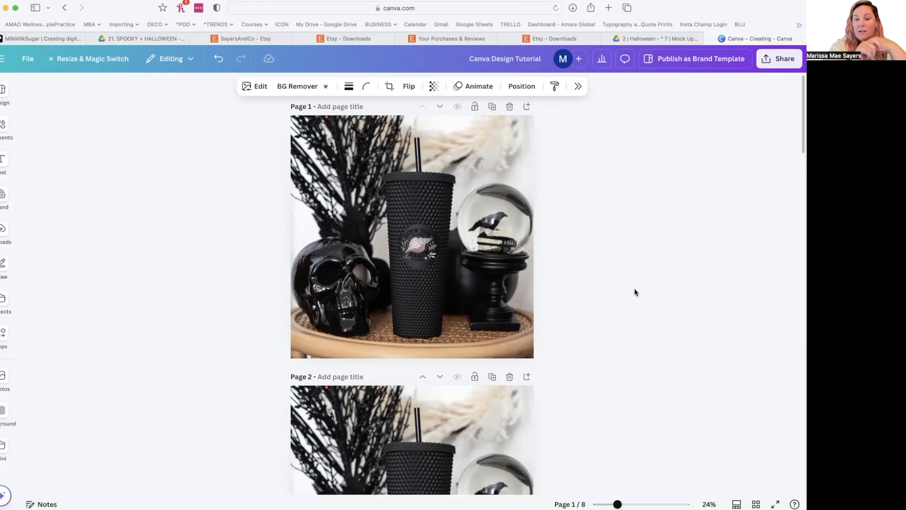
left_click(467, 202)
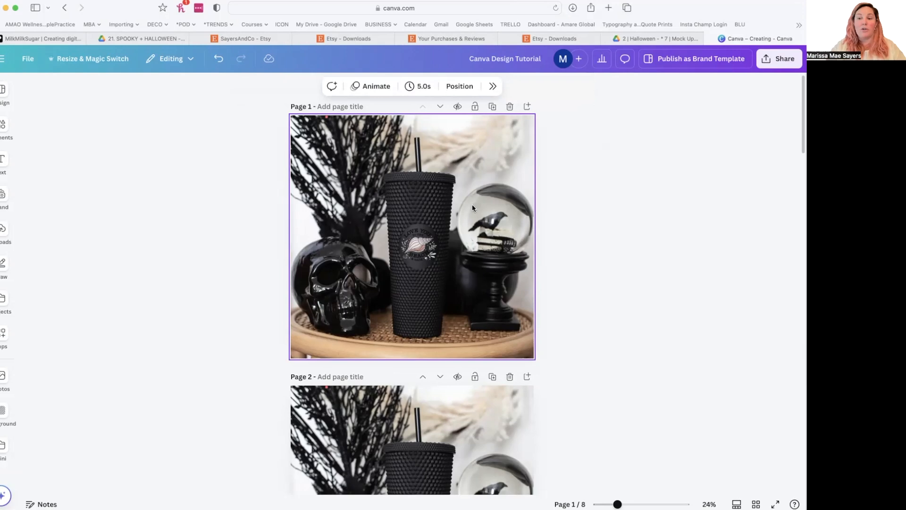
left_click(41, 38)
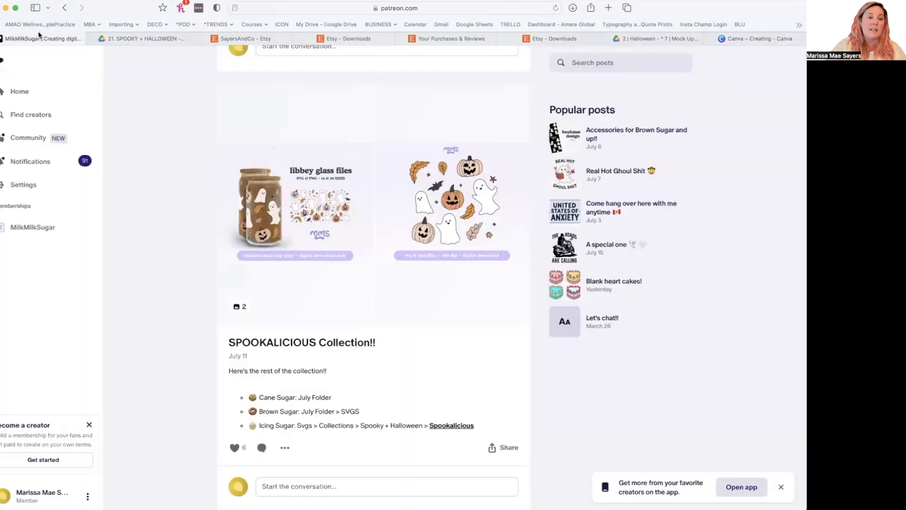
scroll(391, 170, "down", 20)
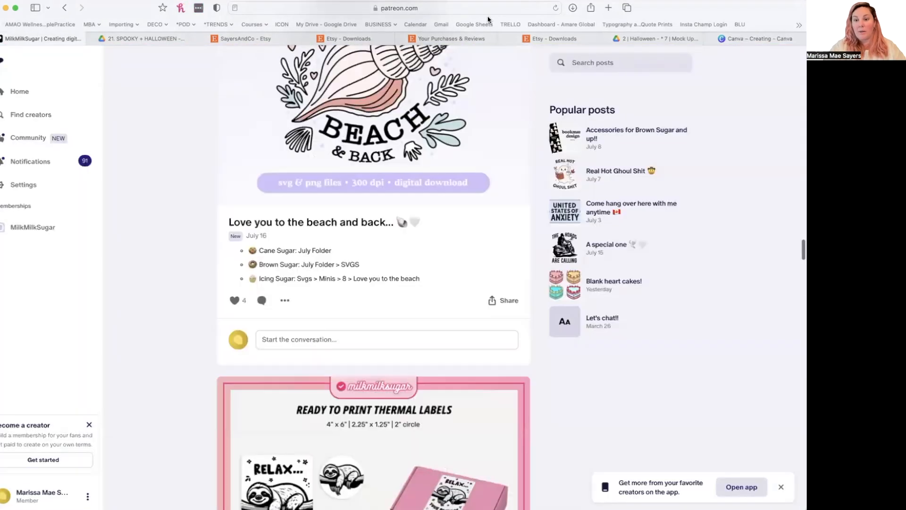
left_click(756, 39)
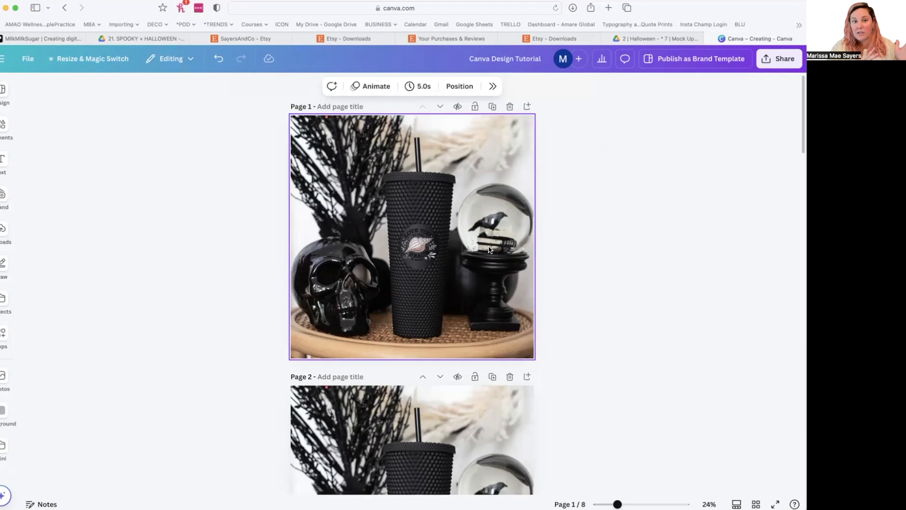